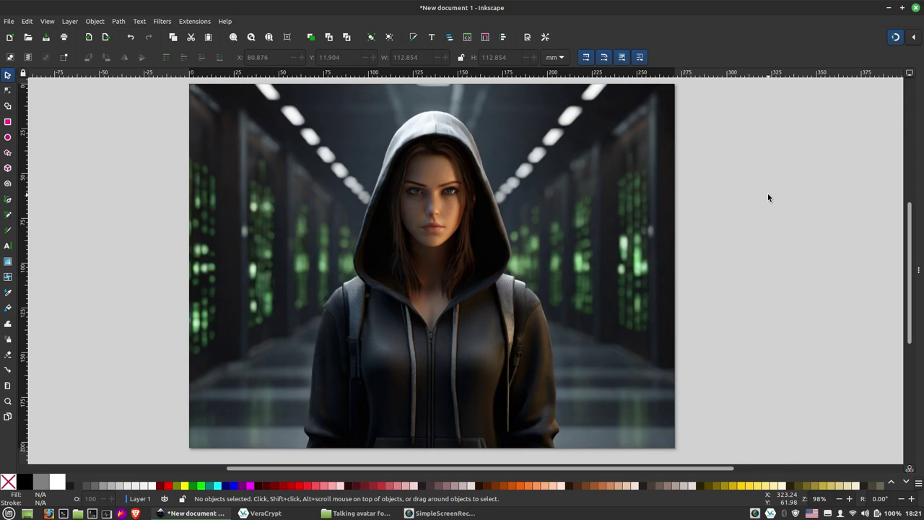
- Draw a 129.281 mm white circle and drag it over the woman's face
{"action": "left_click", "coordinate": [7, 137]}
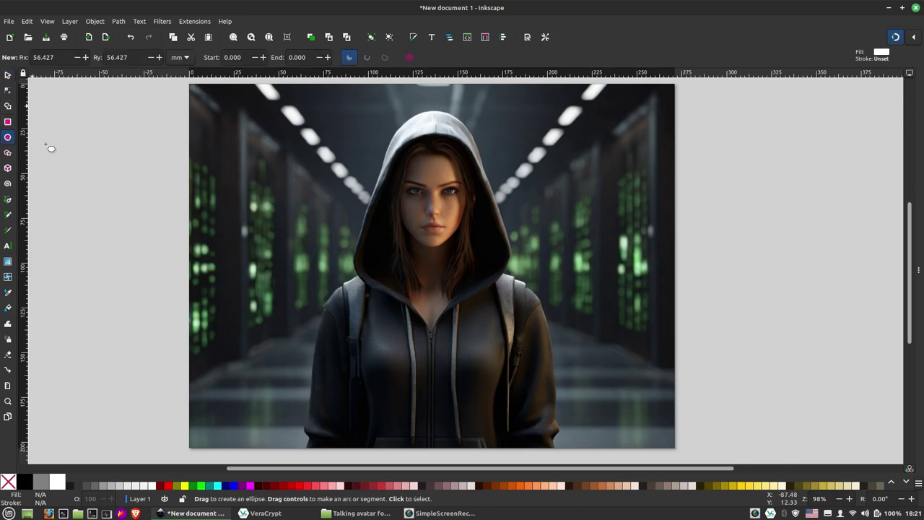
{"action": "left_click_drag", "start_coordinate": [158, 137], "coordinate": [394, 378]}
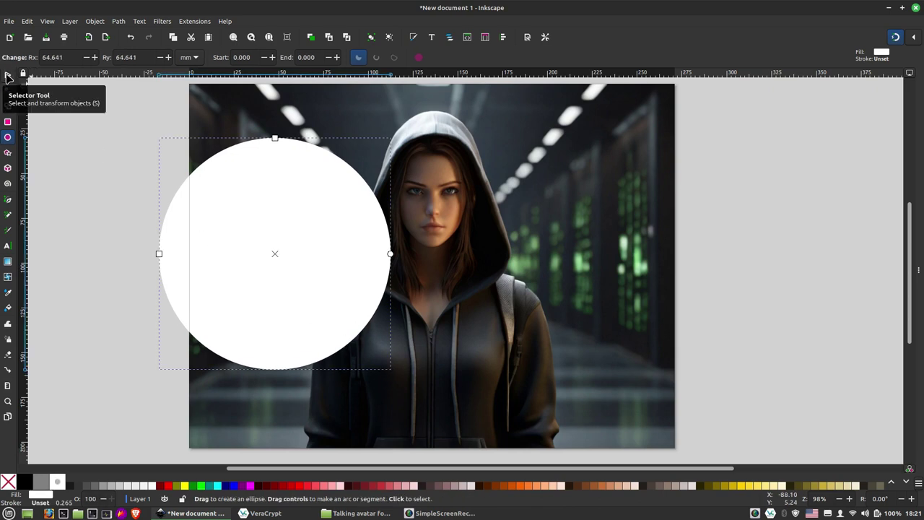
{"action": "left_click", "coordinate": [7, 75]}
{"action": "mouse_move", "coordinate": [249, 232]}
{"action": "left_mouse_down"}
{"action": "mouse_move", "coordinate": [413, 186]}
{"action": "mouse_move", "coordinate": [405, 188]}
{"action": "left_mouse_up"}
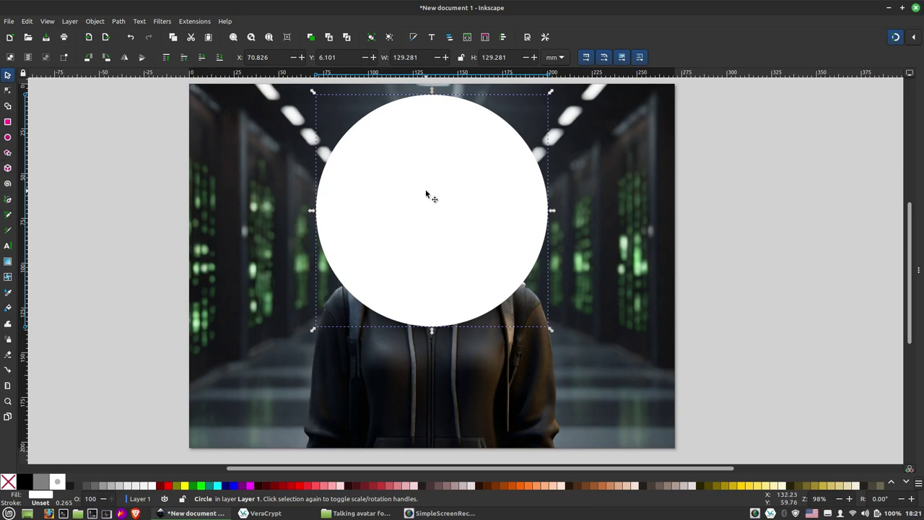
- Make the circle 50% opaque, align it over the face at Y 5.452 mm, then restore opacity 100
{"action": "left_click", "coordinate": [95, 498]}
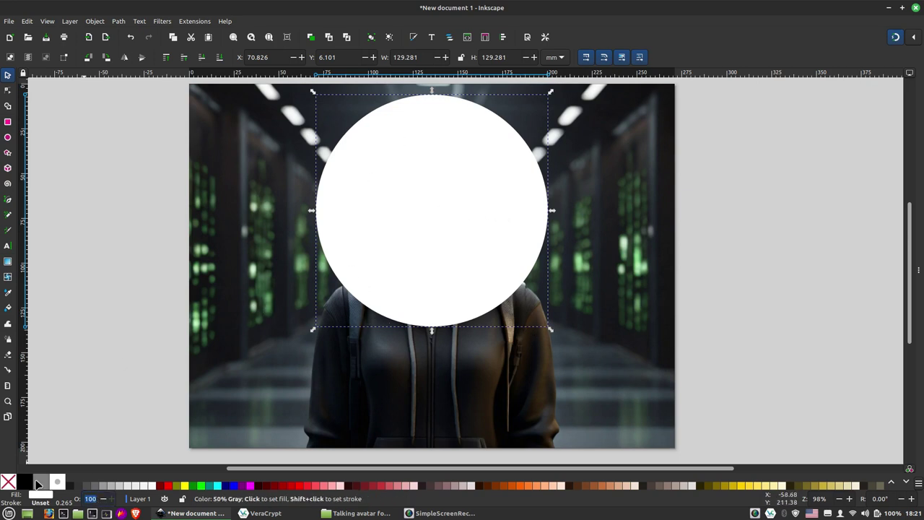
{"action": "type", "text": "50"}
{"action": "key", "text": "Return"}
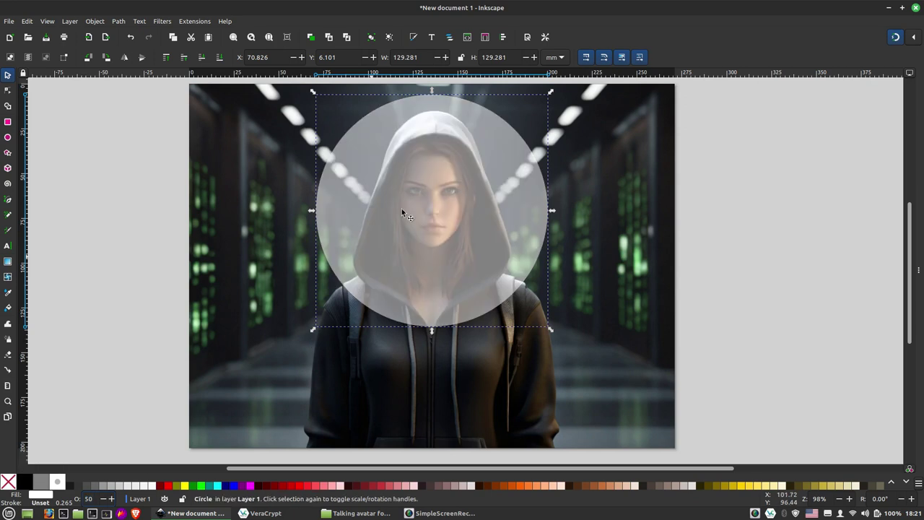
{"action": "left_click_drag", "start_coordinate": [422, 187], "coordinate": [422, 189]}
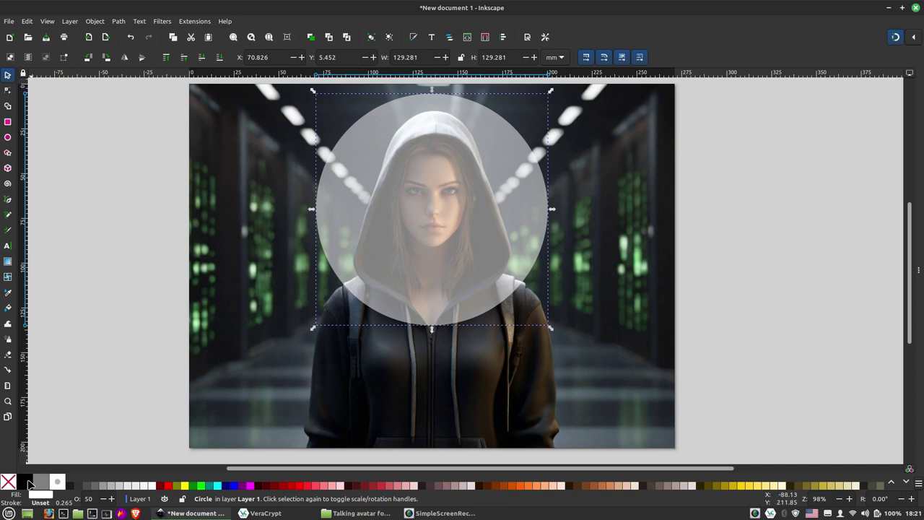
{"action": "left_click", "coordinate": [87, 498]}
{"action": "type", "text": "100"}
{"action": "key", "text": "Return"}
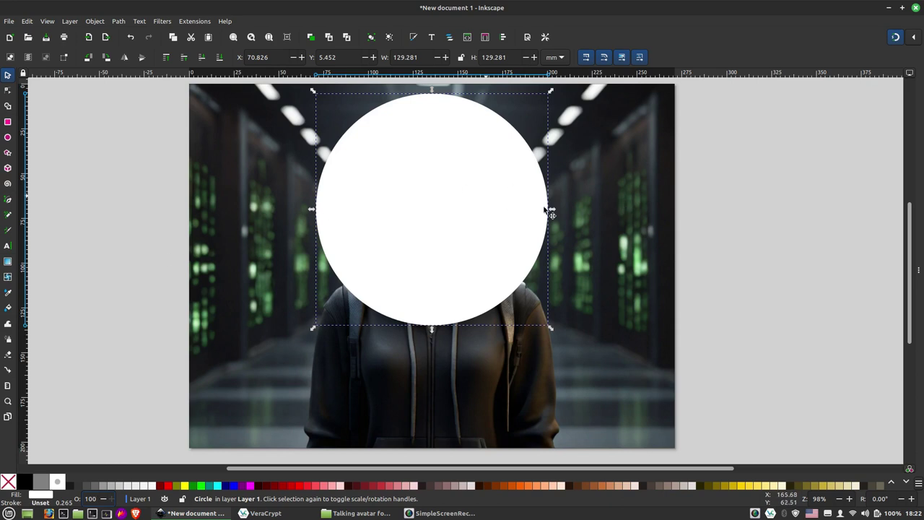
- Select the portrait with the circle and apply Object > Clip > Set Clip
{"action": "left_click", "coordinate": [656, 120], "text": "shift"}
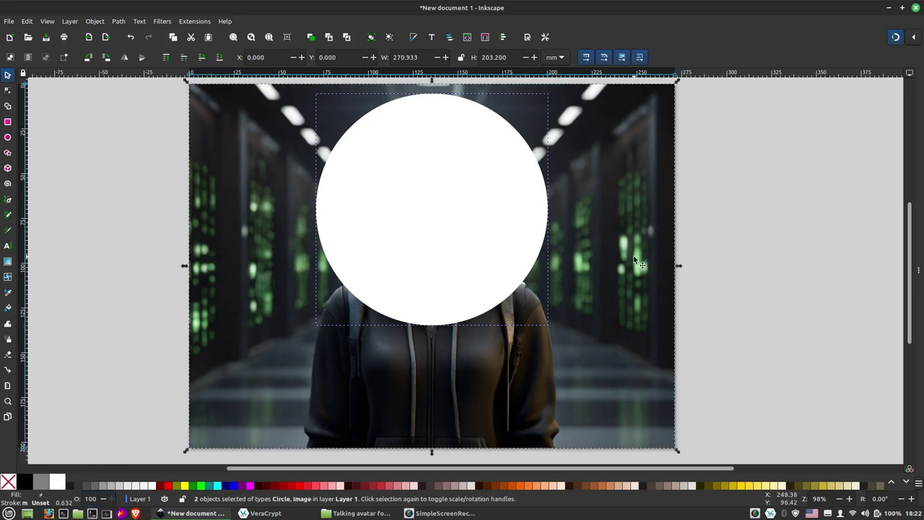
{"action": "left_click", "coordinate": [93, 22]}
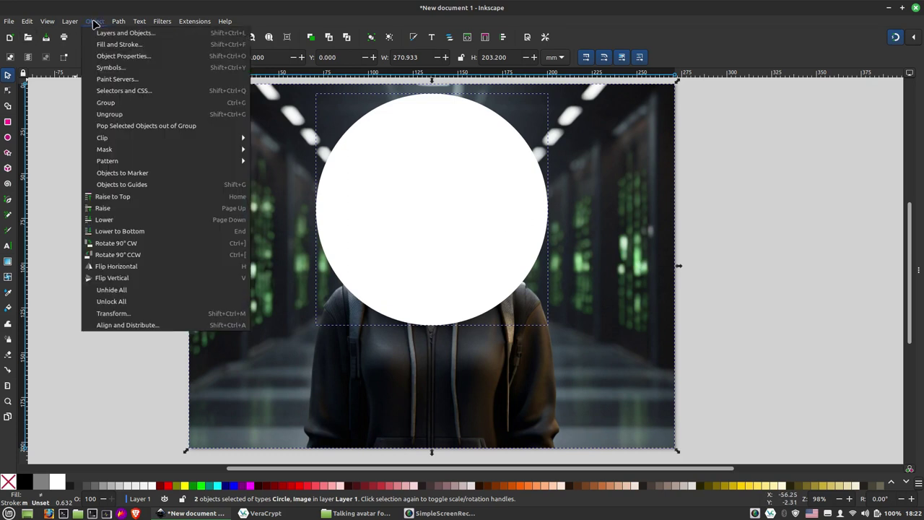
{"action": "mouse_move", "coordinate": [103, 137]}
{"action": "left_click", "coordinate": [265, 139]}
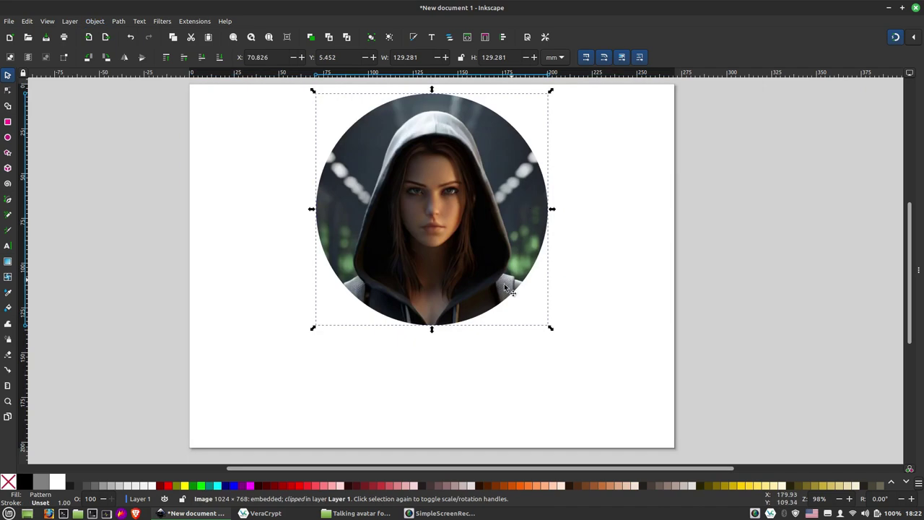
- Test moving and stretching the round cut-out, undoing each stretch back to a circle
{"action": "left_click_drag", "start_coordinate": [442, 217], "coordinate": [465, 220]}
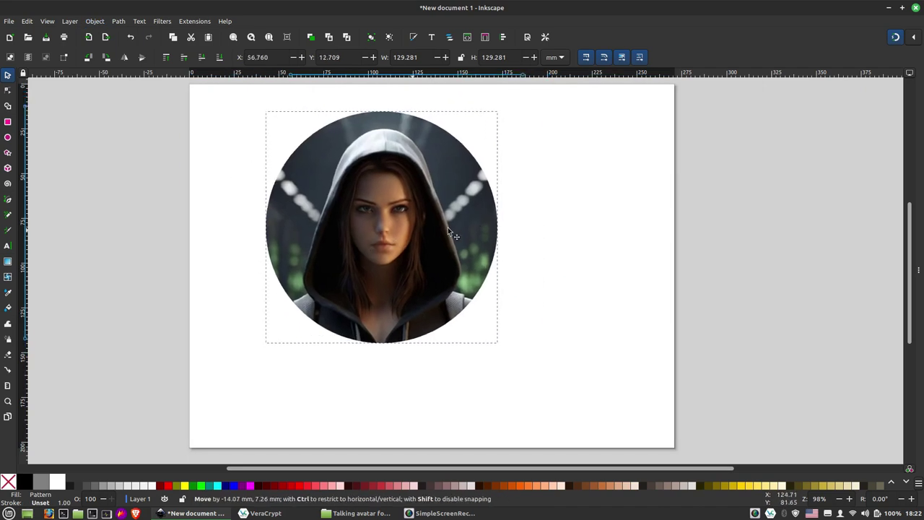
{"action": "left_click_drag", "start_coordinate": [495, 144], "coordinate": [388, 145]}
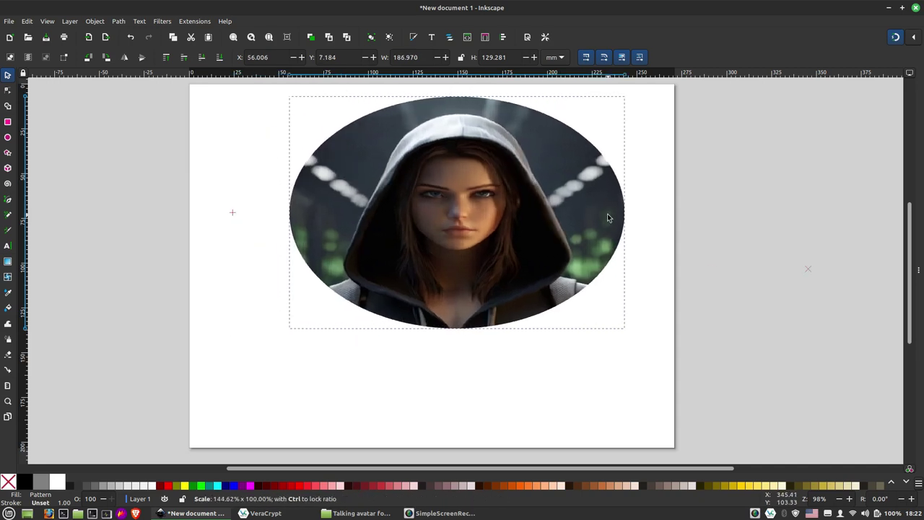
{"action": "left_click_drag", "start_coordinate": [469, 214], "coordinate": [717, 214]}
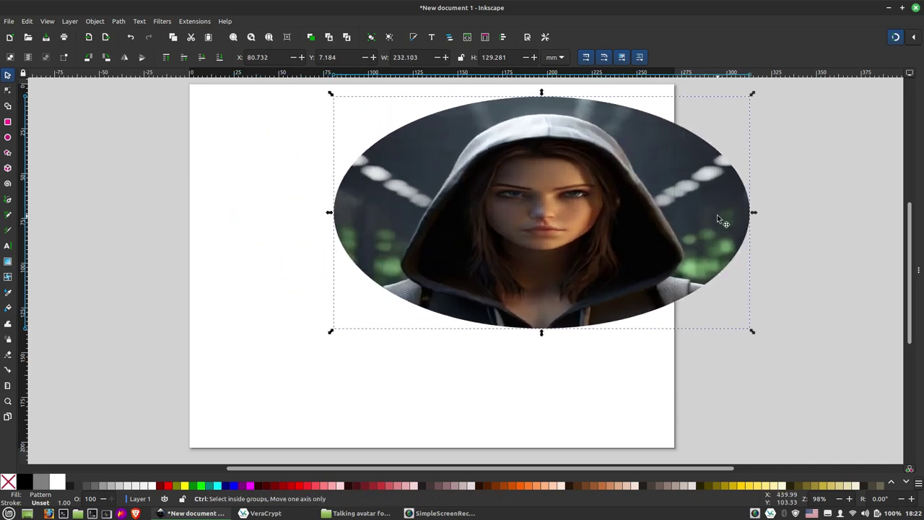
{"action": "key", "text": "ctrl+z"}
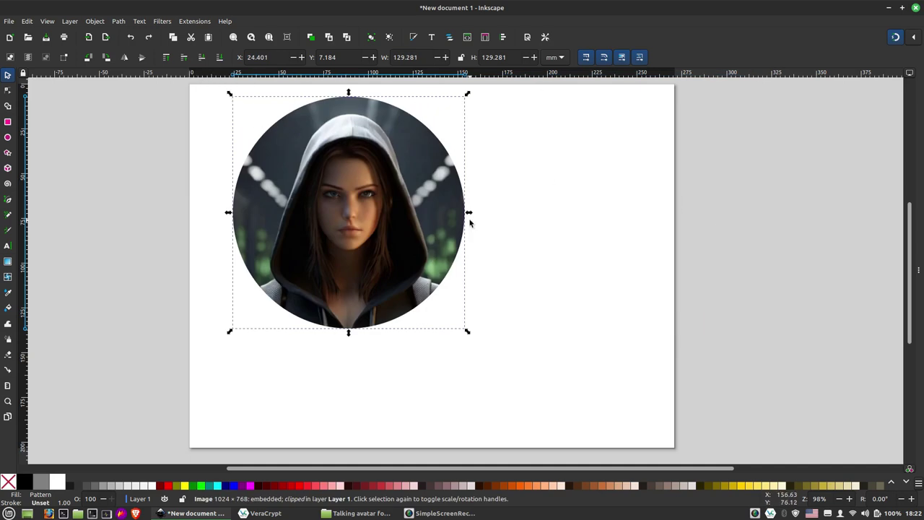
{"action": "left_click_drag", "start_coordinate": [469, 214], "coordinate": [524, 211]}
{"action": "key", "text": "ctrl+z"}
- Apply Object > Clip > Release Clip to restore the full portrait, then move the circle aside
{"action": "left_click", "coordinate": [94, 21]}
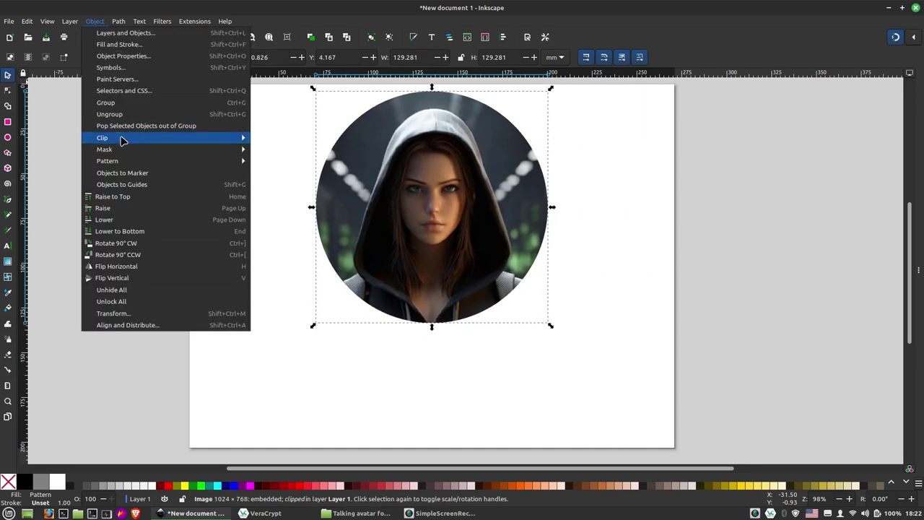
{"action": "left_click", "coordinate": [317, 161]}
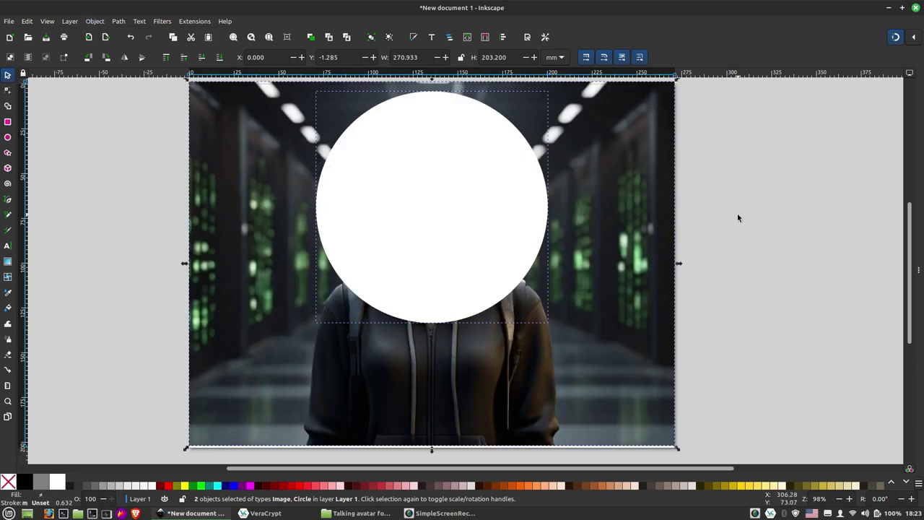
{"action": "mouse_move", "coordinate": [602, 206]}
{"action": "left_mouse_down"}
{"action": "mouse_move", "coordinate": [603, 216]}
{"action": "mouse_move", "coordinate": [613, 182]}
{"action": "left_mouse_up"}
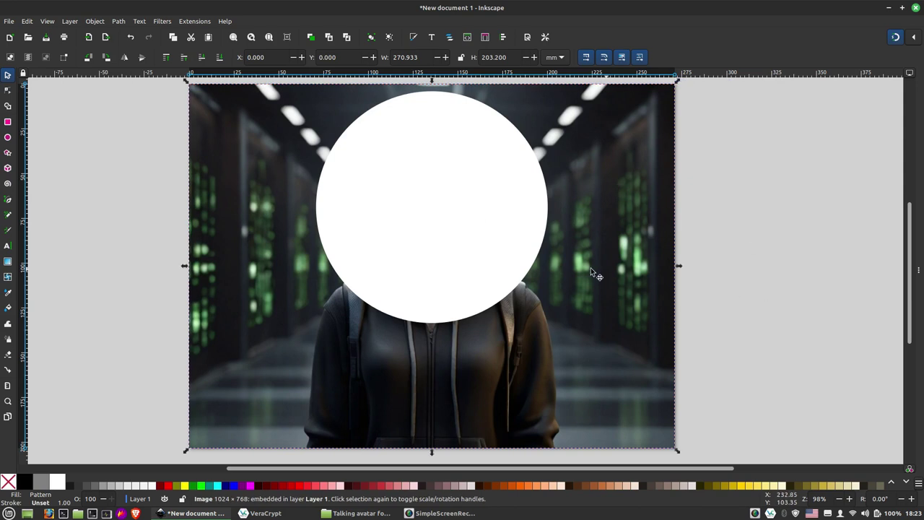
{"action": "left_click_drag", "start_coordinate": [449, 238], "coordinate": [72, 230]}
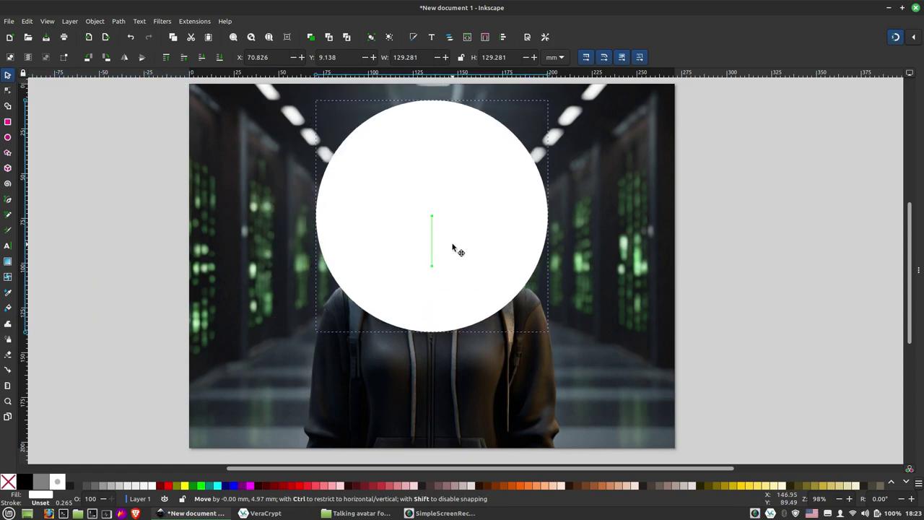
- Centre the circle on the face at X 70.826, Y 7.128 mm using 50% opacity, then restore 100
{"action": "left_click_drag", "start_coordinate": [72, 230], "coordinate": [457, 248]}
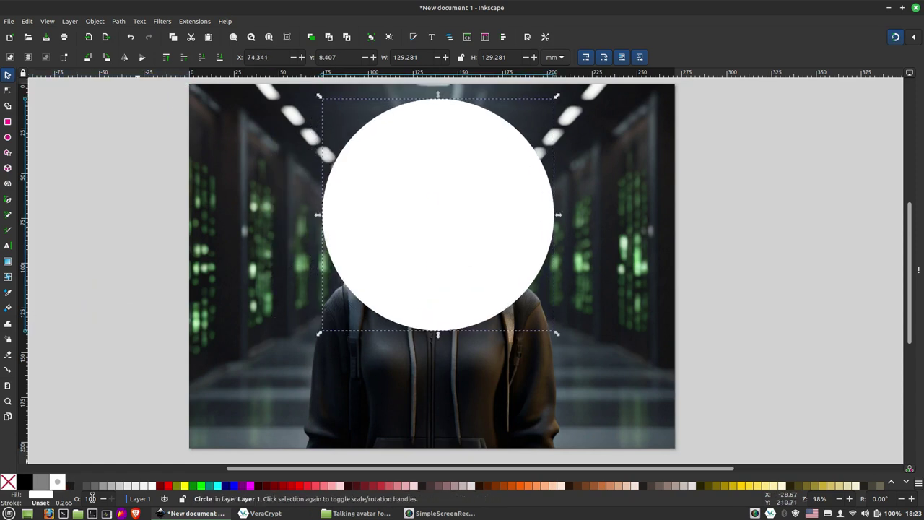
{"action": "double_click", "coordinate": [94, 498]}
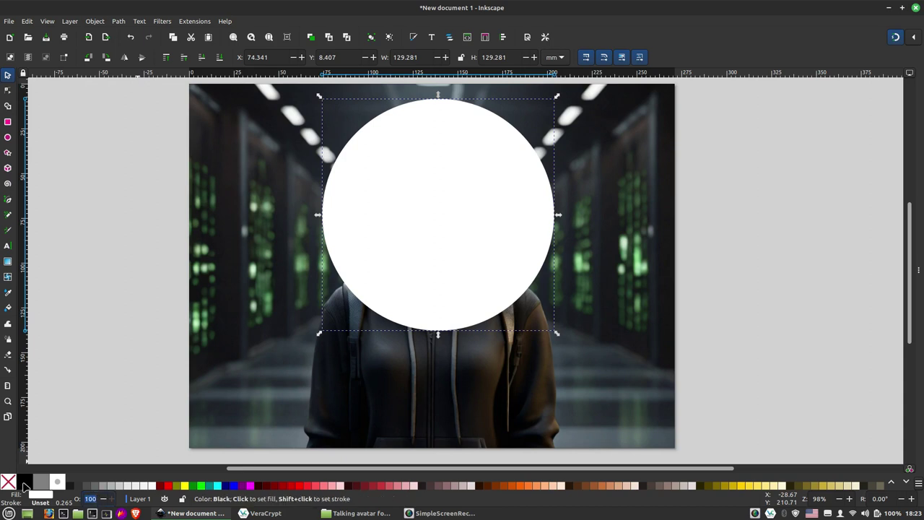
{"action": "type", "text": "50"}
{"action": "key", "text": "Return"}
{"action": "left_click_drag", "start_coordinate": [437, 237], "coordinate": [430, 234]}
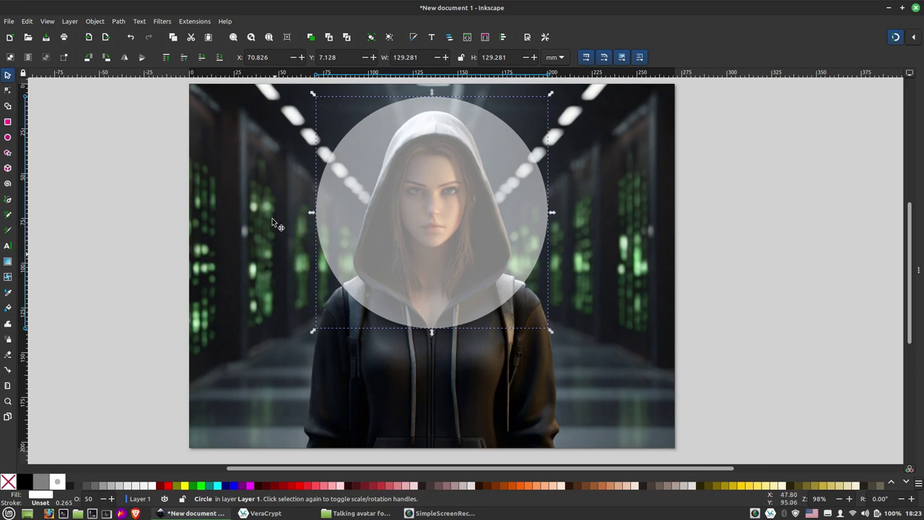
{"action": "left_click", "coordinate": [92, 498]}
{"action": "type", "text": "0"}
{"action": "key", "text": "Return"}
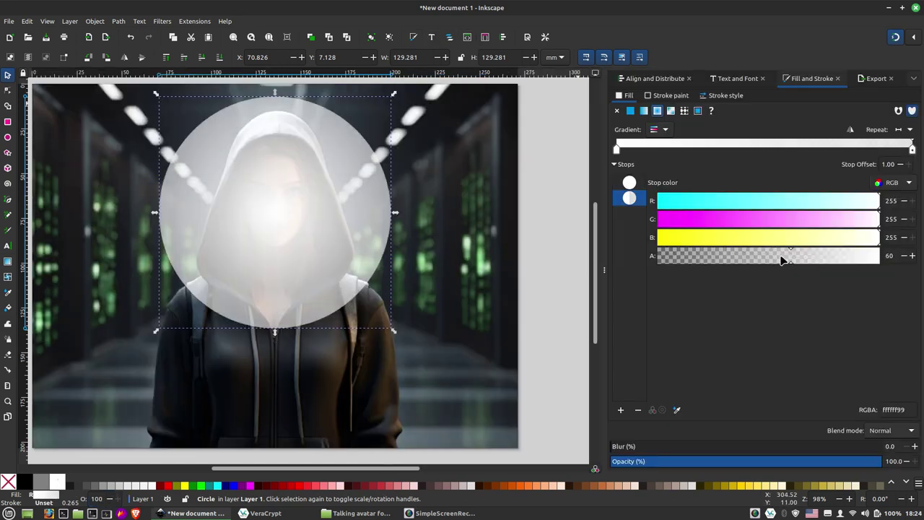
- Give the circle a radial gradient with a white centre stop and a black outer stop
{"action": "mouse_move", "coordinate": [781, 260]}
{"action": "left_mouse_down"}
{"action": "mouse_move", "coordinate": [684, 260]}
{"action": "mouse_move", "coordinate": [910, 258]}
{"action": "left_mouse_up"}
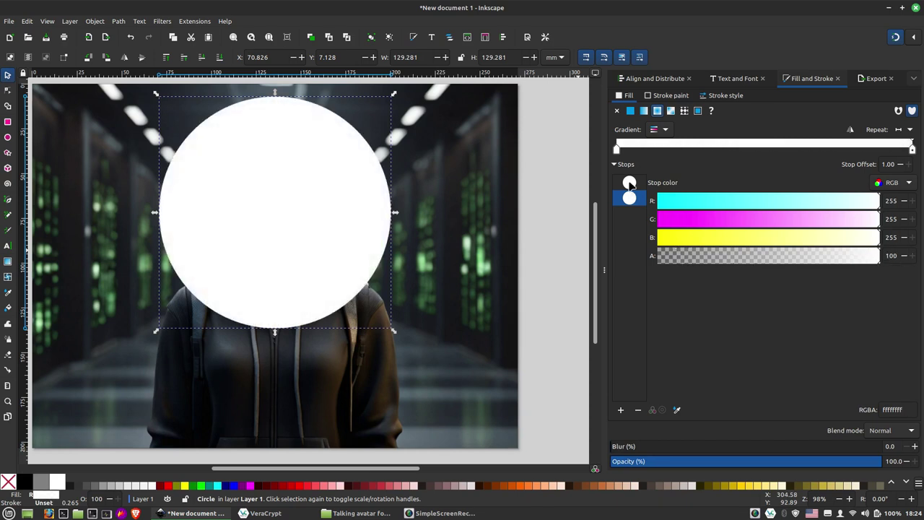
{"action": "left_click", "coordinate": [630, 185]}
{"action": "mouse_move", "coordinate": [777, 204]}
{"action": "left_mouse_down"}
{"action": "mouse_move", "coordinate": [889, 207]}
{"action": "mouse_move", "coordinate": [622, 201]}
{"action": "left_mouse_up"}
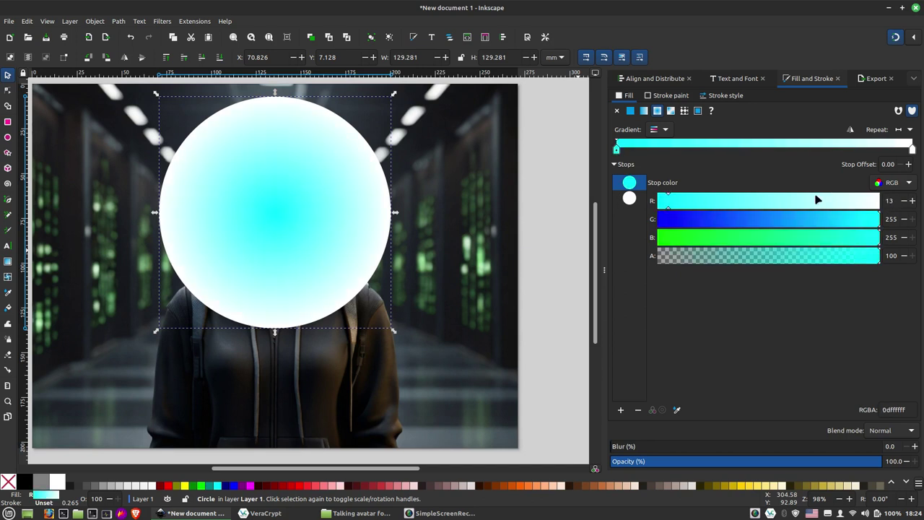
{"action": "left_click_drag", "start_coordinate": [816, 197], "coordinate": [916, 199]}
{"action": "left_click", "coordinate": [630, 200]}
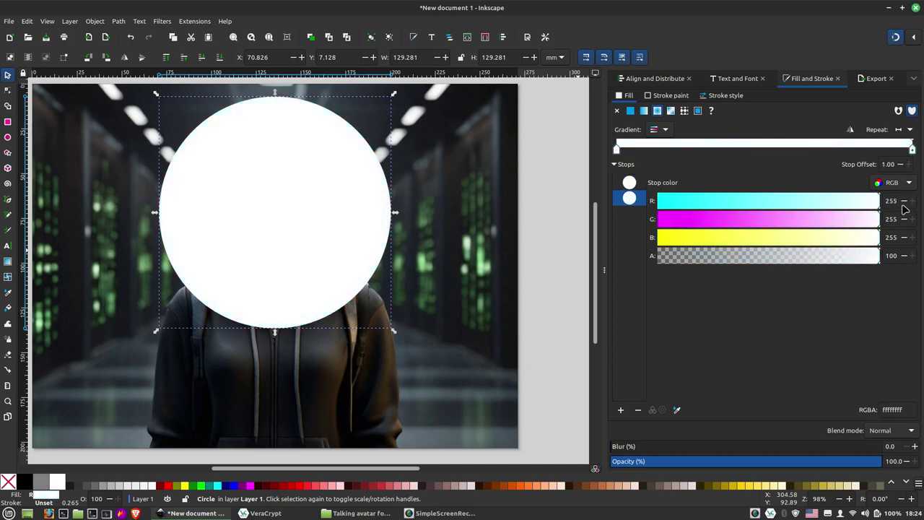
{"action": "left_click_drag", "start_coordinate": [825, 208], "coordinate": [549, 210]}
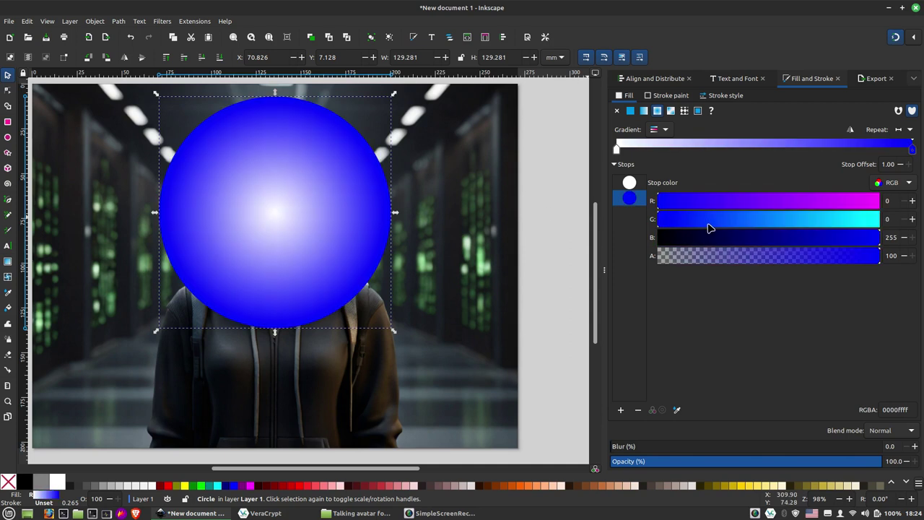
{"action": "left_click_drag", "start_coordinate": [748, 240], "coordinate": [537, 240]}
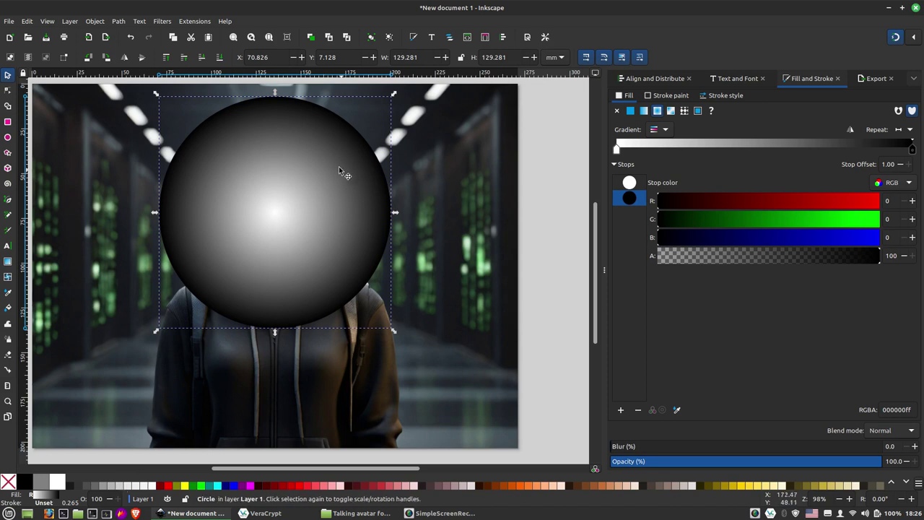
{"action": "double_click", "coordinate": [99, 498]}
- Set the gradient circle to 50% opacity, move it to Y 0 mm and shrink it to 125.377 mm
{"action": "type", "text": "50"}
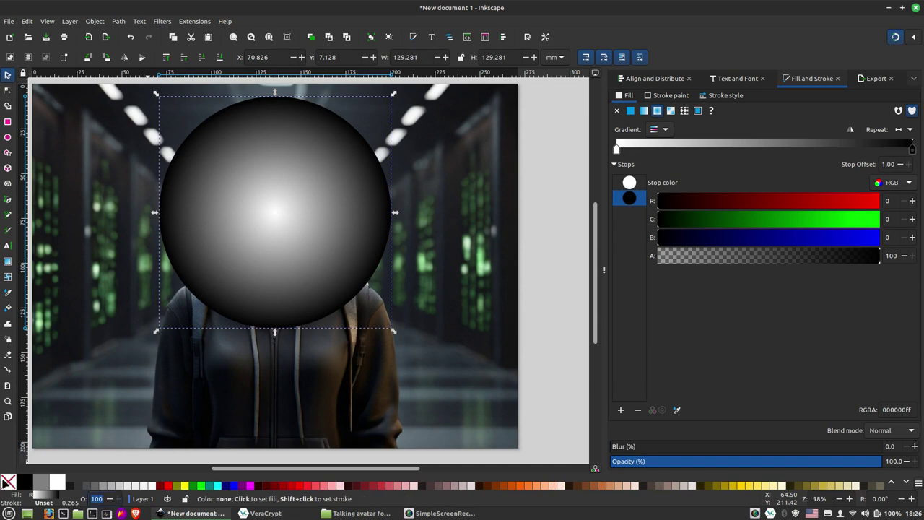
{"action": "key", "text": "Return"}
{"action": "left_click_drag", "start_coordinate": [273, 299], "coordinate": [268, 282]}
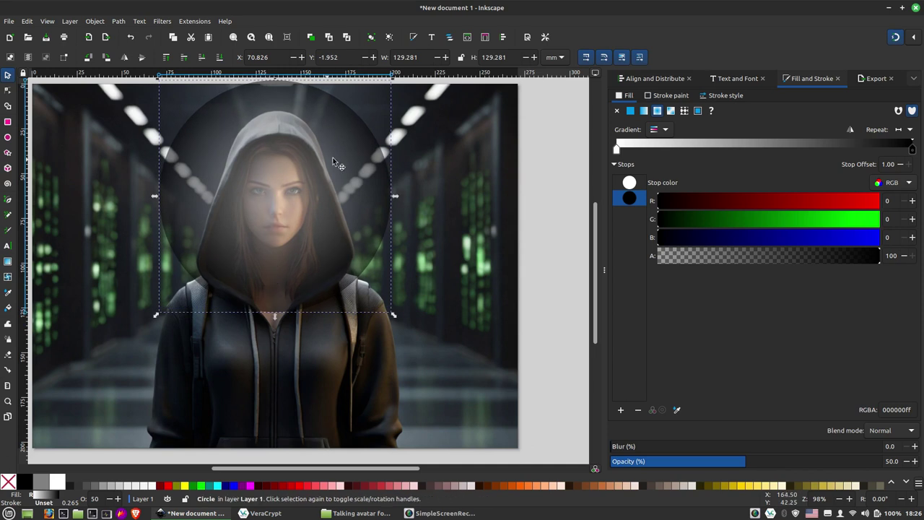
{"action": "scroll", "coordinate": [380, 240], "scroll_direction": "up", "scroll_amount": 1}
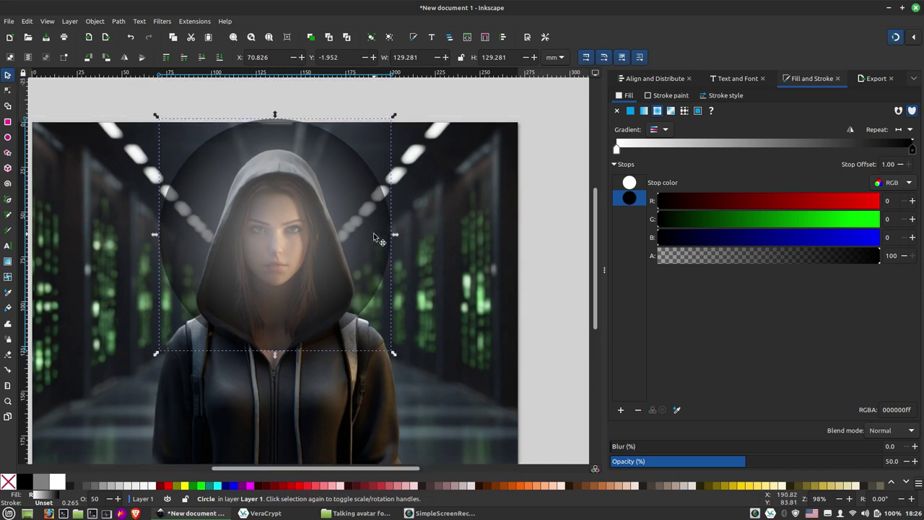
{"action": "left_click_drag", "start_coordinate": [393, 119], "coordinate": [385, 129]}
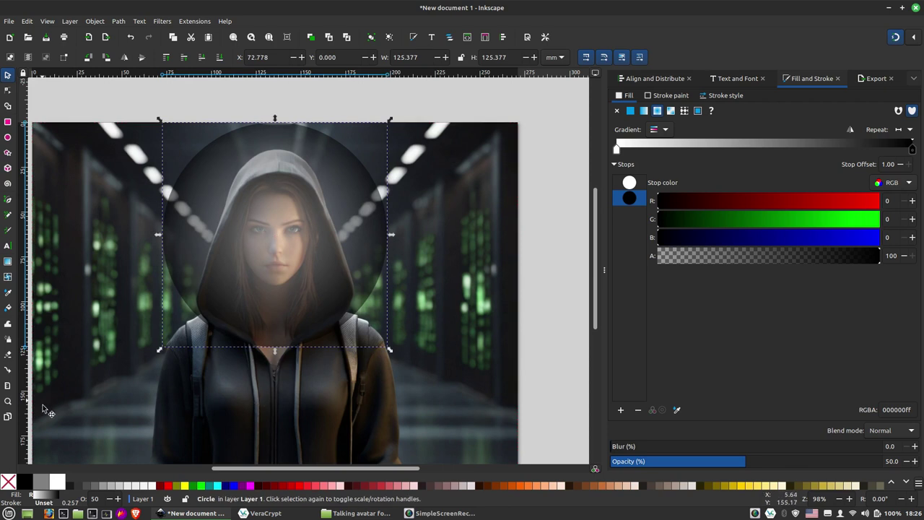
{"action": "left_click", "coordinate": [97, 498]}
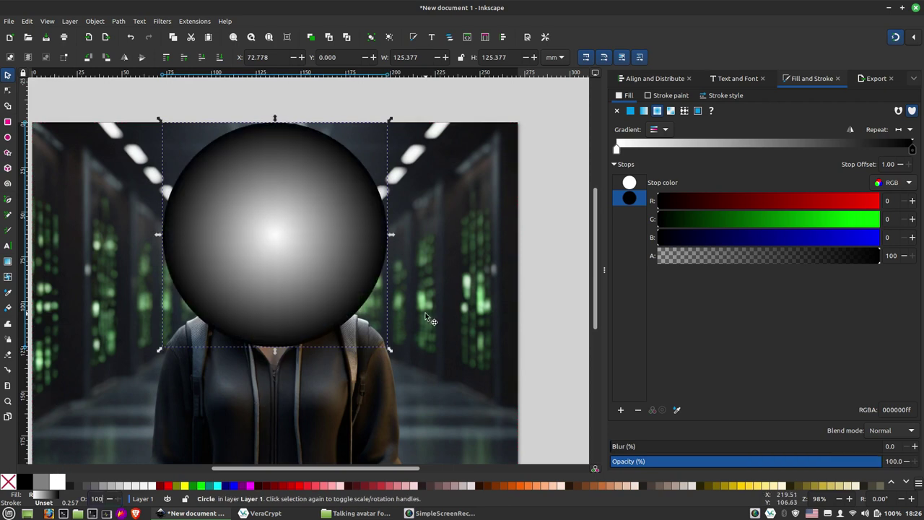
- Apply Object > Mask > Set Mask to the portrait and gradient circle, then undo the trial mask
{"action": "left_click", "coordinate": [604, 269]}
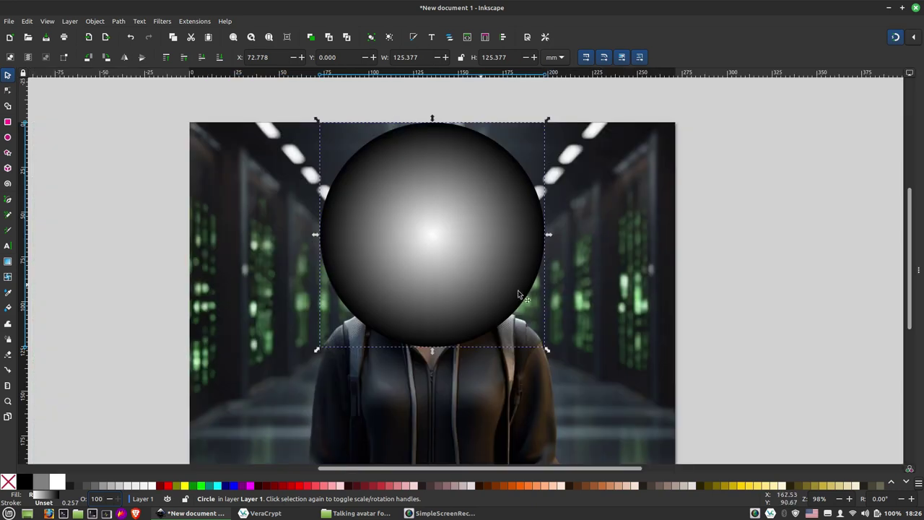
{"action": "left_click", "coordinate": [624, 296], "text": "shift"}
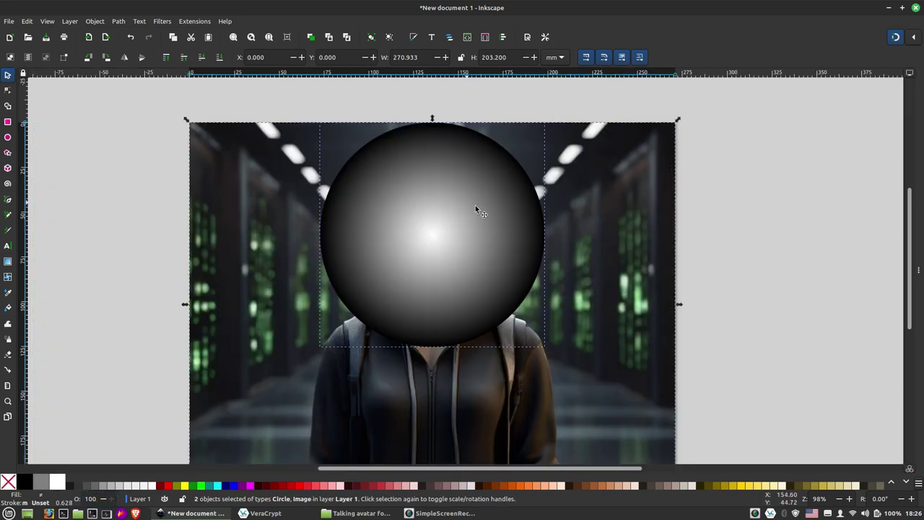
{"action": "left_click", "coordinate": [94, 21]}
{"action": "mouse_move", "coordinate": [104, 150]}
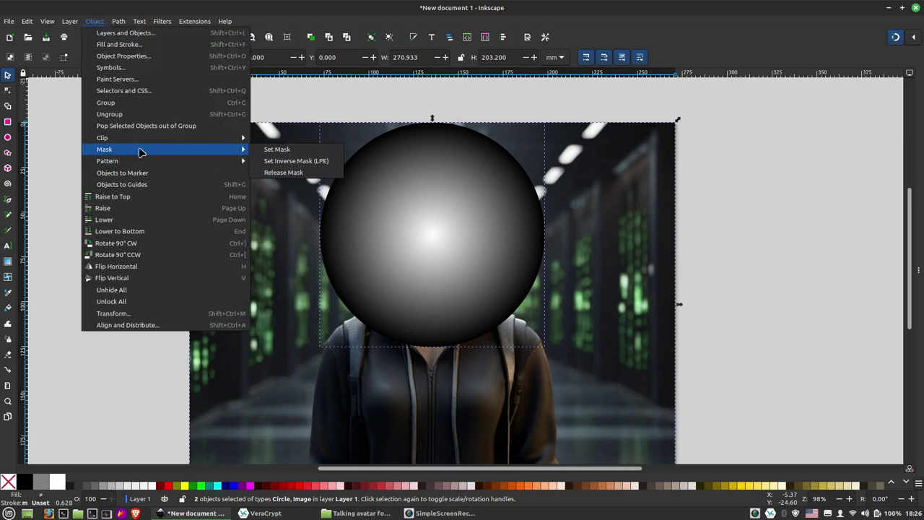
{"action": "left_click", "coordinate": [273, 150]}
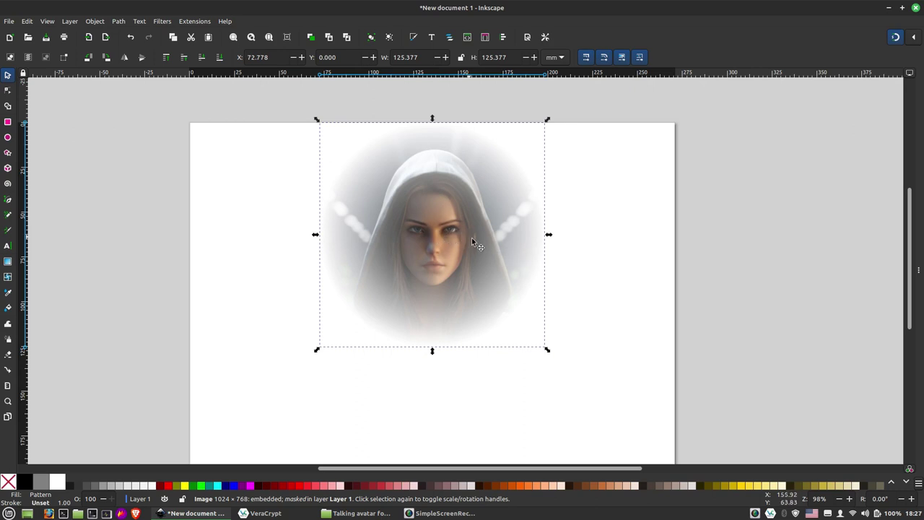
{"action": "key", "text": "ctrl"}
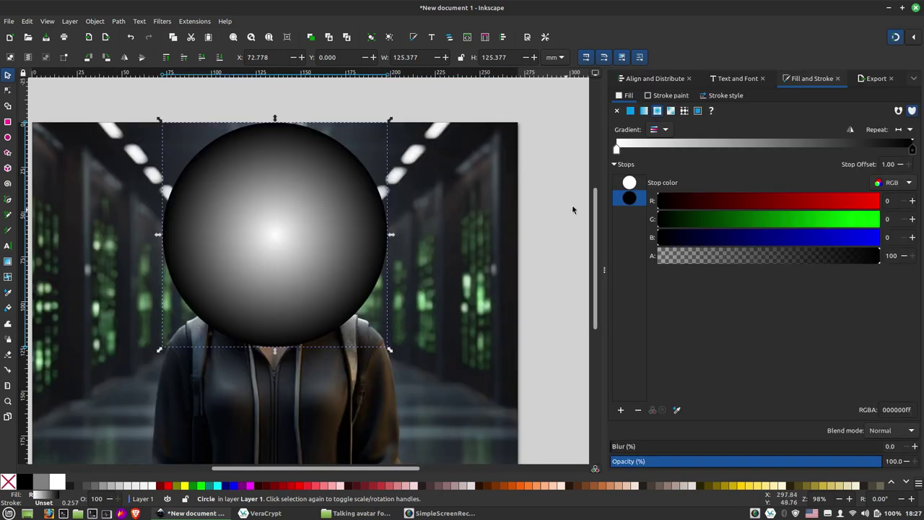
- Move both the white and black gradient stops to offset 0.50 for a sharp-edged disc
{"action": "left_click_drag", "start_coordinate": [615, 149], "coordinate": [747, 150]}
{"action": "left_click_drag", "start_coordinate": [911, 149], "coordinate": [747, 149]}
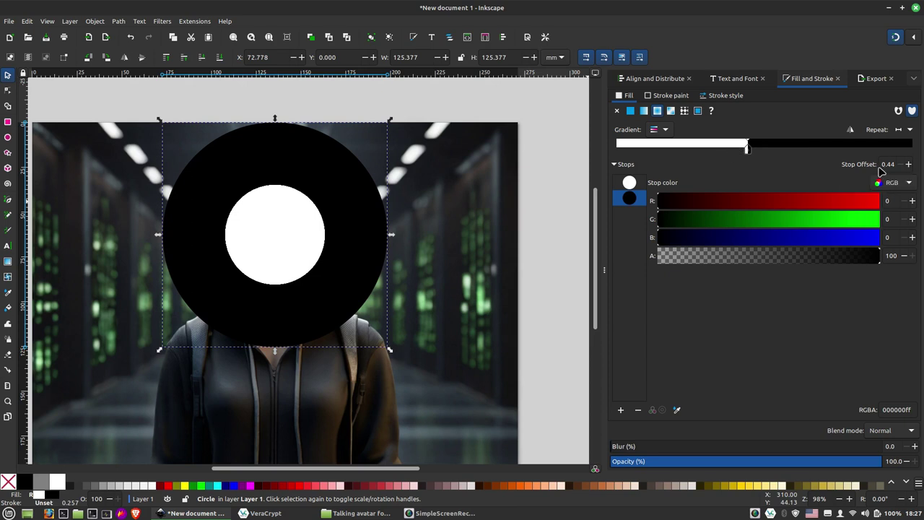
{"action": "left_click_drag", "start_coordinate": [881, 164], "coordinate": [920, 166]}
{"action": "type", "text": "0.5"}
{"action": "key", "text": "Return"}
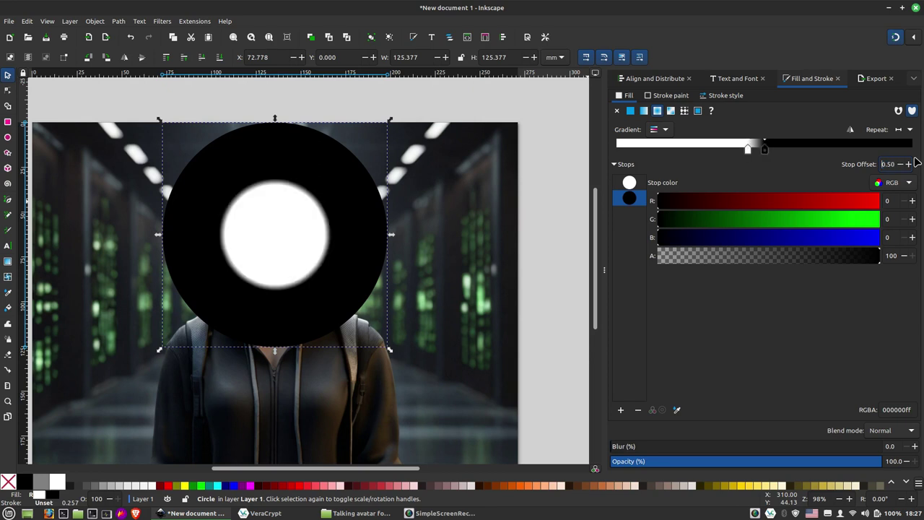
{"action": "left_click", "coordinate": [747, 149]}
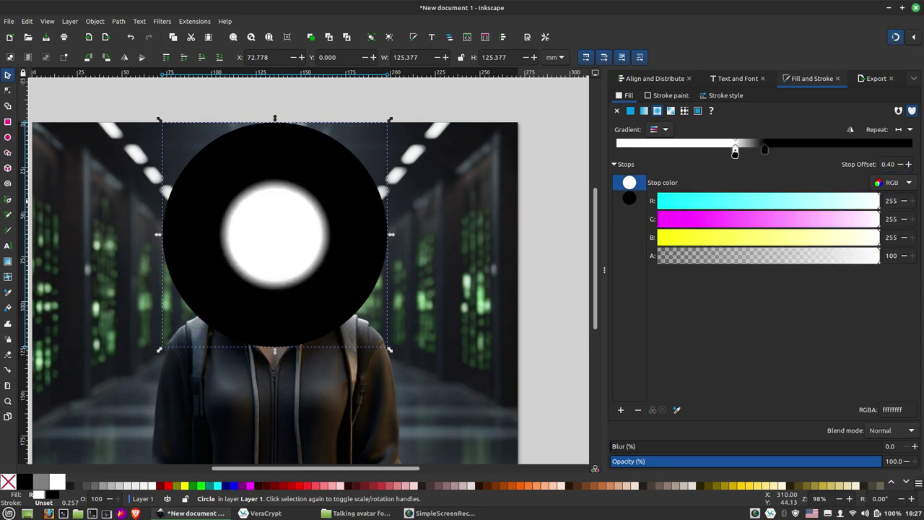
{"action": "left_click_drag", "start_coordinate": [748, 151], "coordinate": [768, 154]}
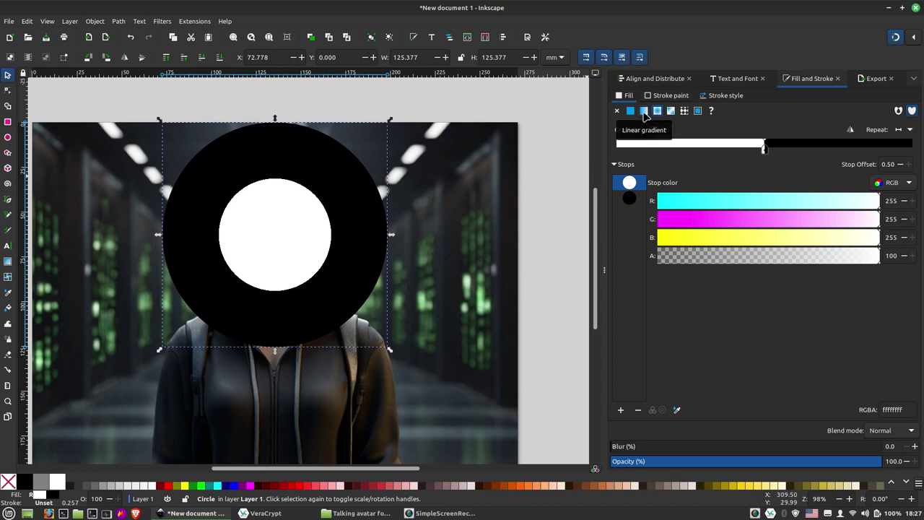
- Change the fill to a linear gradient, white above with a black band along the bottom
{"action": "left_click", "coordinate": [645, 114]}
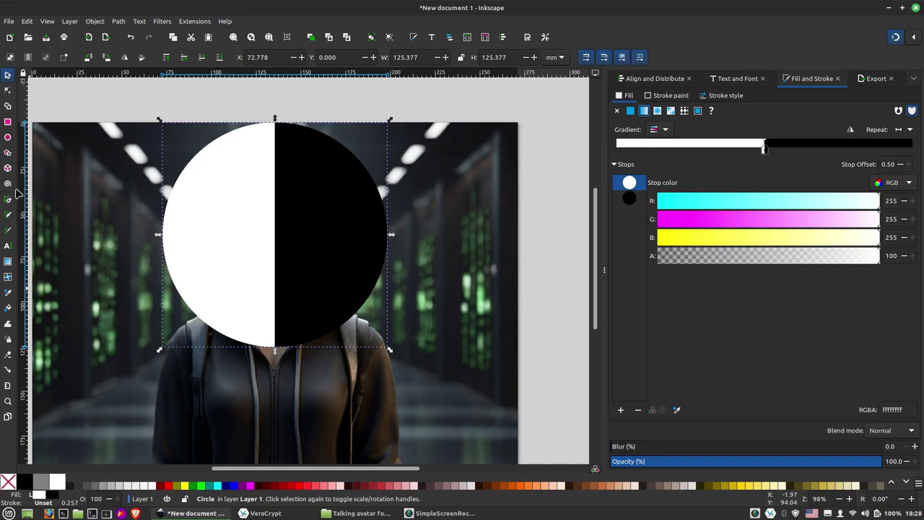
{"action": "left_click", "coordinate": [8, 90]}
{"action": "mouse_move", "coordinate": [162, 234]}
{"action": "left_mouse_down"}
{"action": "mouse_move", "coordinate": [383, 336]}
{"action": "mouse_move", "coordinate": [371, 289]}
{"action": "mouse_move", "coordinate": [391, 344]}
{"action": "left_mouse_up"}
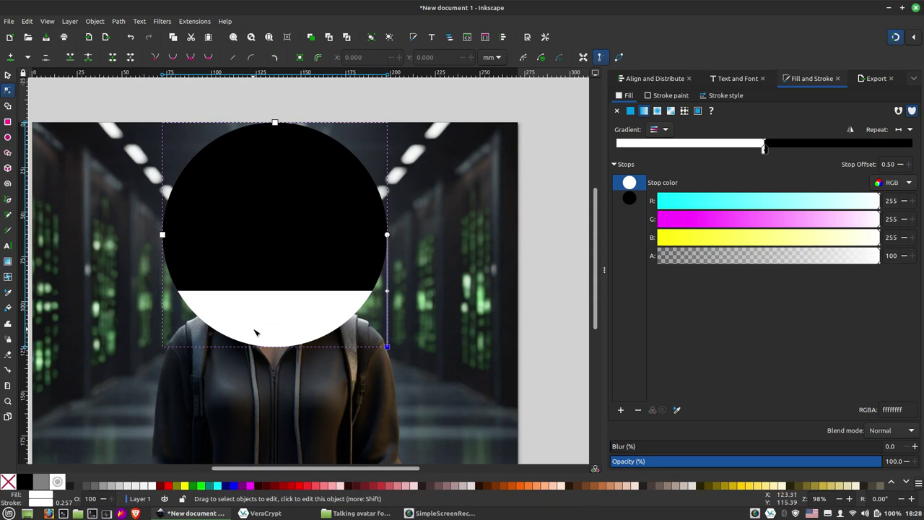
{"action": "mouse_move", "coordinate": [387, 346]}
{"action": "left_mouse_down"}
{"action": "mouse_move", "coordinate": [315, 145]}
{"action": "mouse_move", "coordinate": [386, 123]}
{"action": "left_mouse_up"}
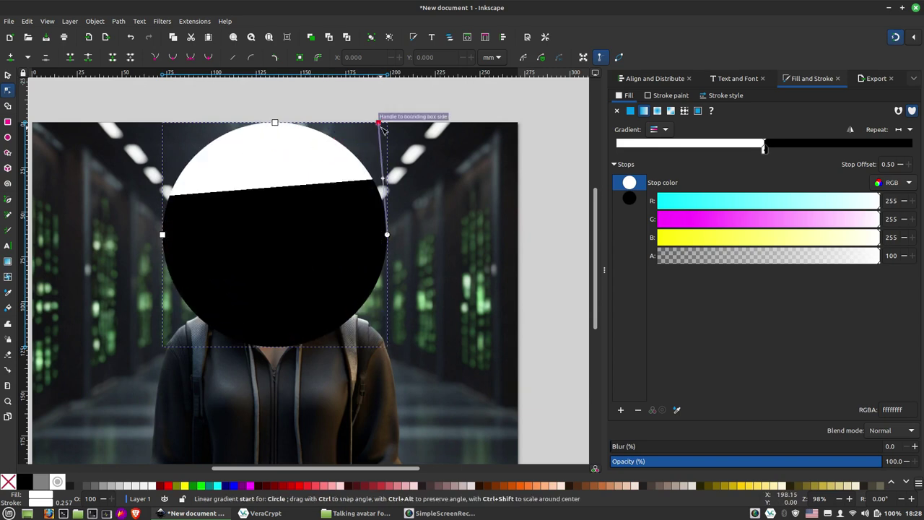
{"action": "left_click_drag", "start_coordinate": [388, 238], "coordinate": [389, 455]}
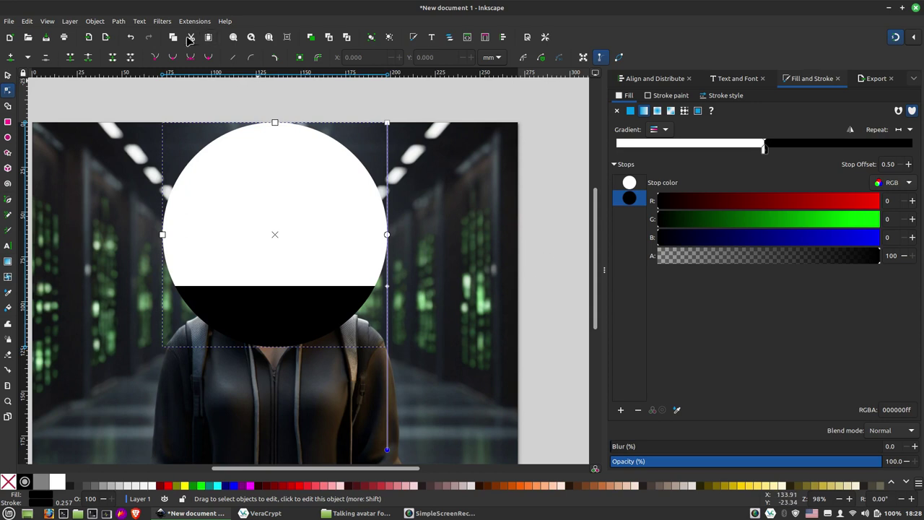
- Select the circle and photo together, then apply Object > Mask > Set Mask to reveal the face in a round window
{"action": "left_click", "coordinate": [95, 21]}
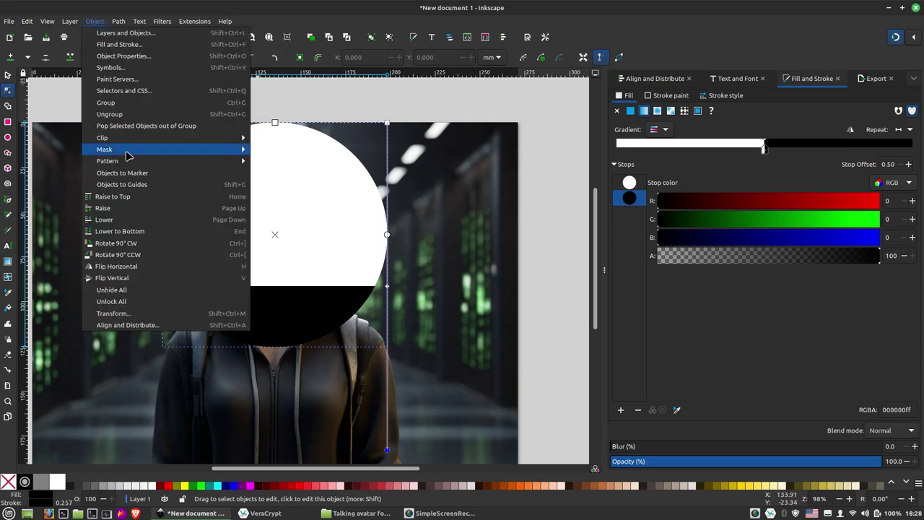
{"action": "mouse_move", "coordinate": [105, 149]}
{"action": "left_click", "coordinate": [303, 150]}
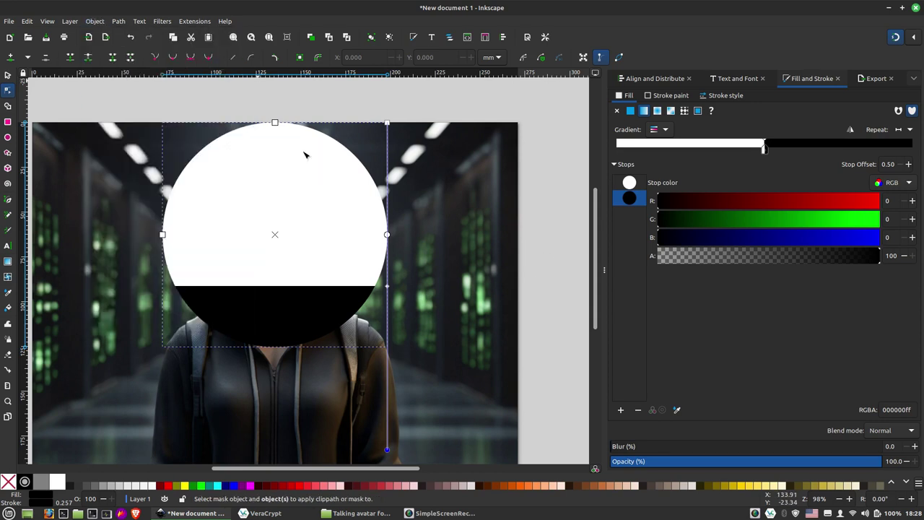
{"action": "left_click", "coordinate": [8, 75]}
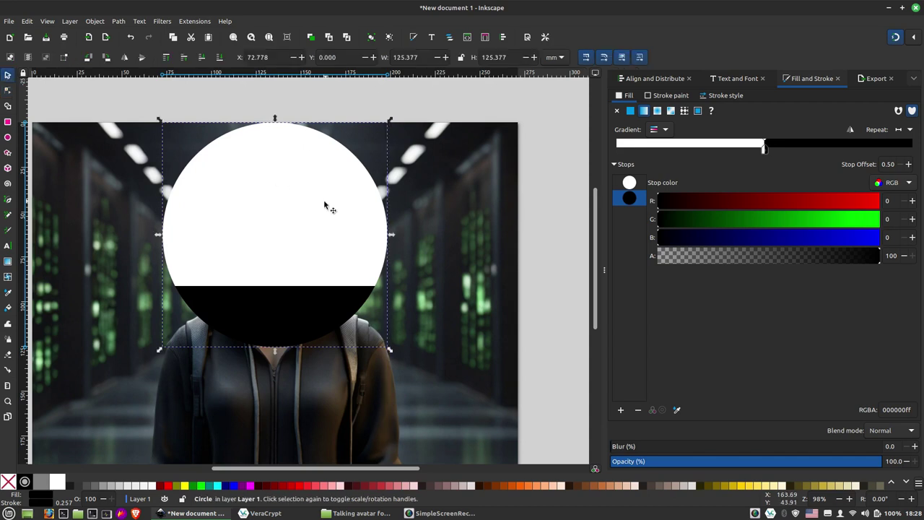
{"action": "left_click", "coordinate": [458, 225], "text": "shift"}
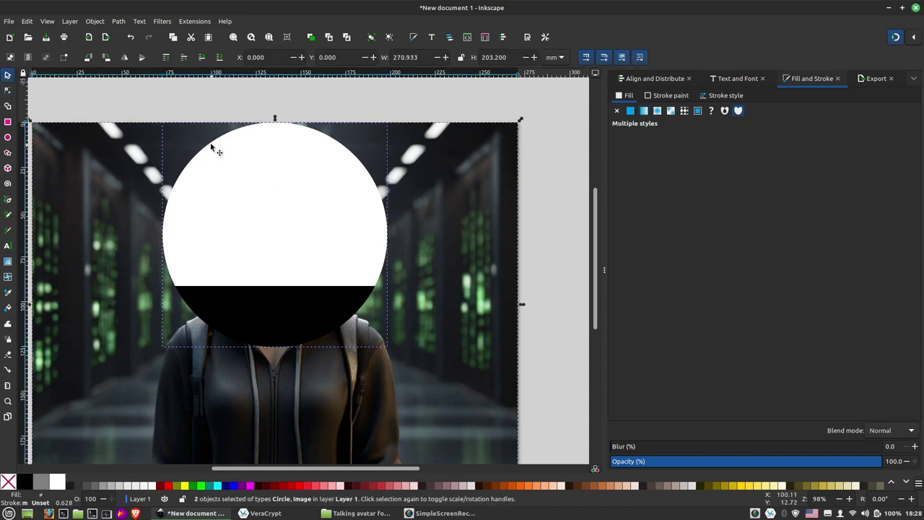
{"action": "left_click", "coordinate": [100, 21]}
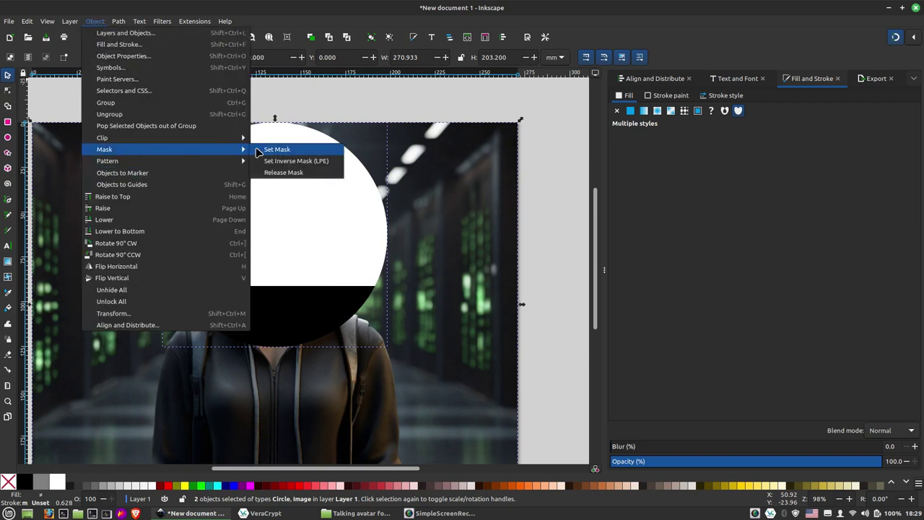
{"action": "left_click", "coordinate": [257, 150]}
{"action": "left_click", "coordinate": [461, 239]}
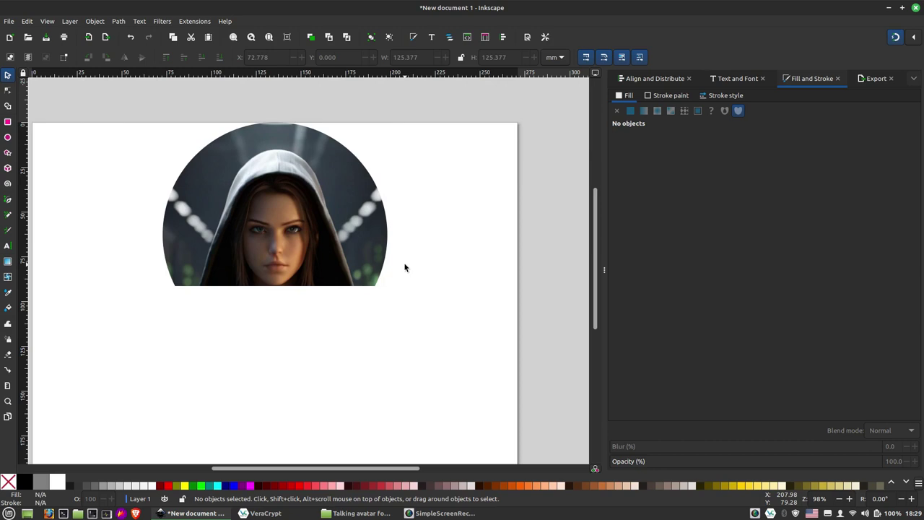
- Release the mask from the portrait so the full photo returns
{"action": "left_click", "coordinate": [264, 209]}
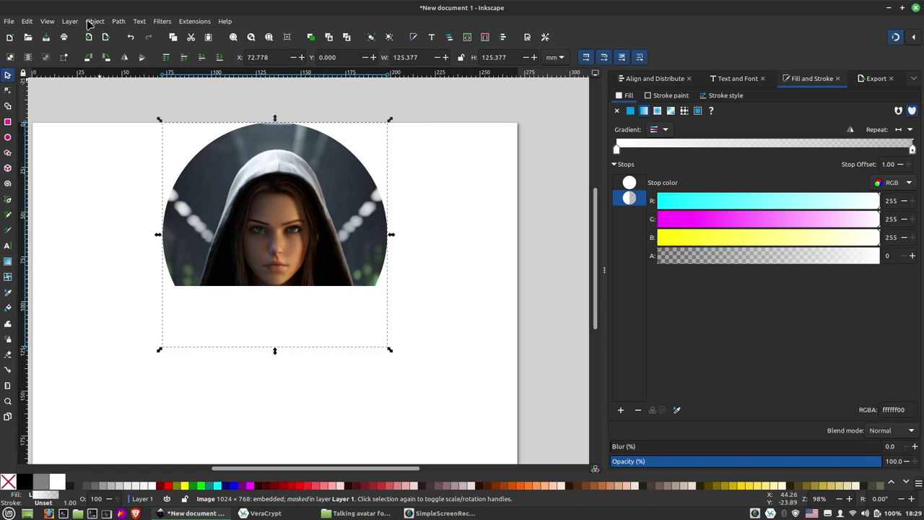
{"action": "left_click", "coordinate": [94, 20]}
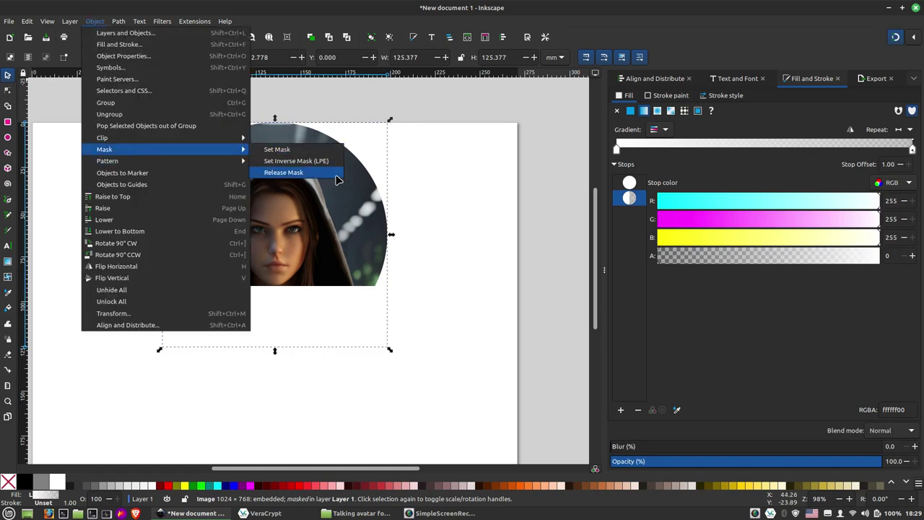
{"action": "left_click", "coordinate": [283, 171]}
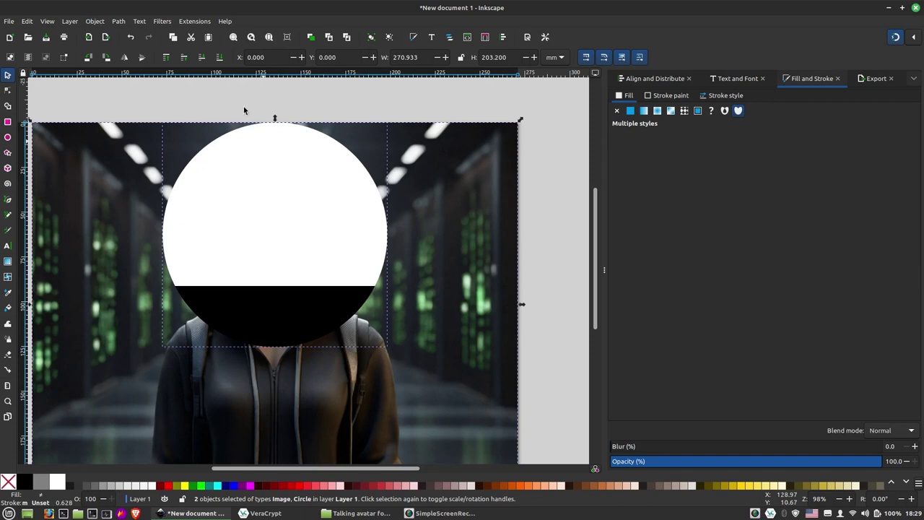
- Drag the half-white gradient circle alone off the photo to the right edge
{"action": "left_click", "coordinate": [225, 92]}
{"action": "left_click", "coordinate": [274, 209]}
{"action": "left_click_drag", "start_coordinate": [274, 209], "coordinate": [527, 214]}
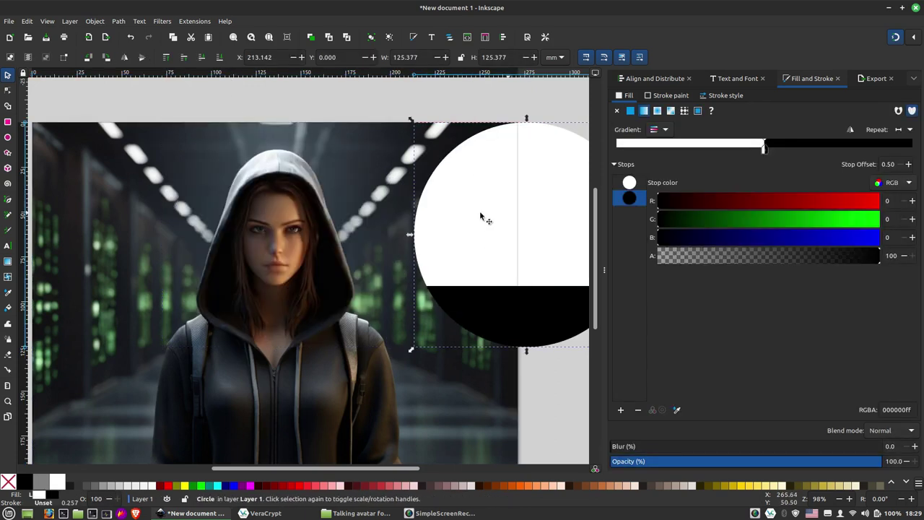